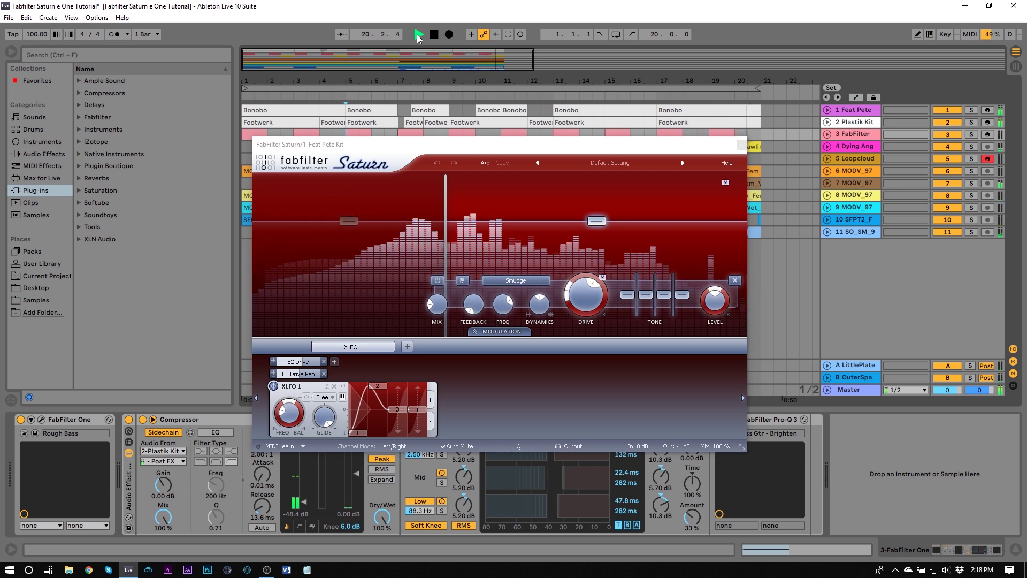
- Stop playback and replace the FabFilter Saturn on the Feat Pete Kit track with a fresh instance
{"action": "left_click", "coordinate": [434, 35]}
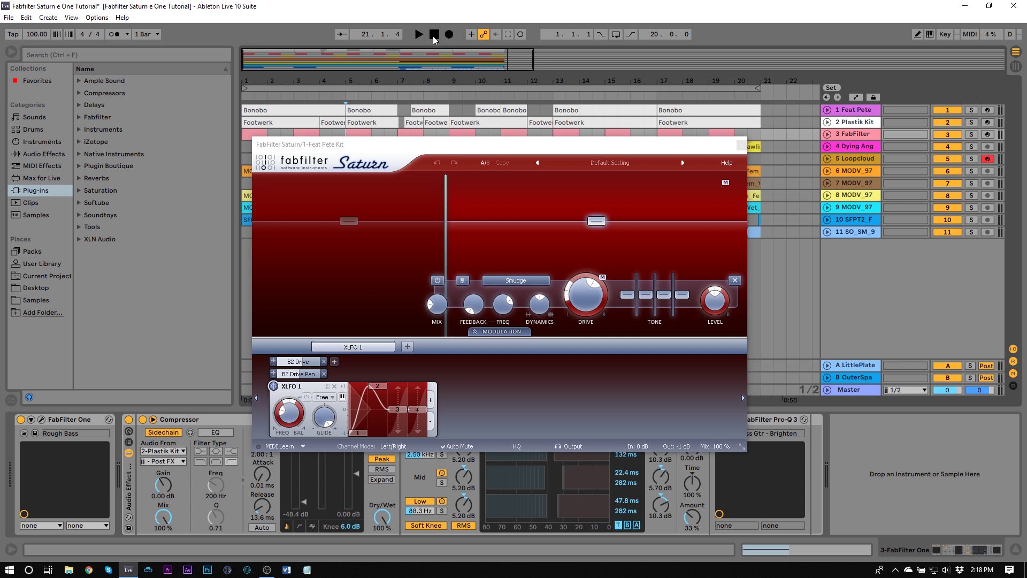
{"action": "left_click", "coordinate": [511, 281]}
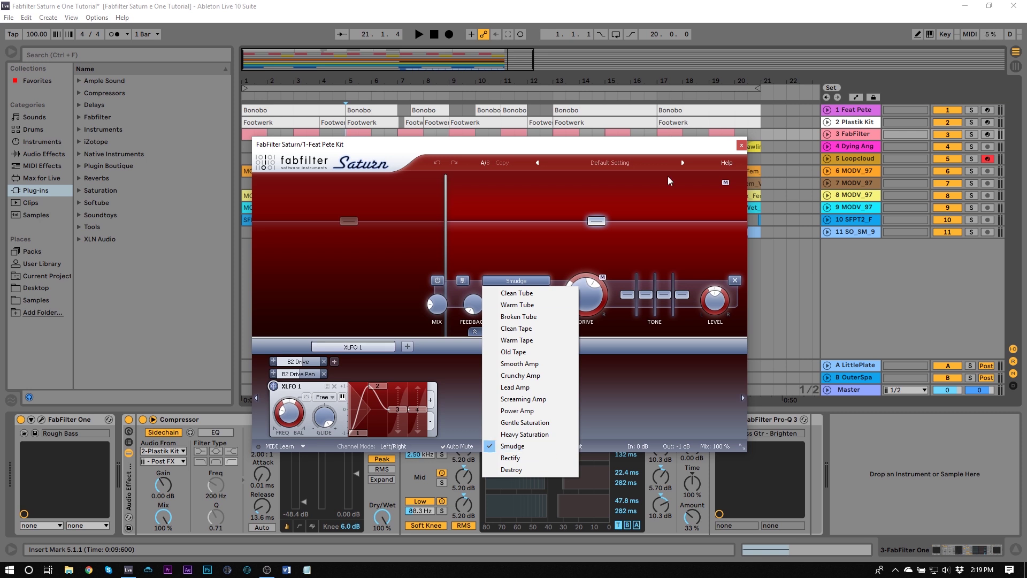
{"action": "left_click", "coordinate": [742, 146]}
{"action": "left_click", "coordinate": [851, 110]}
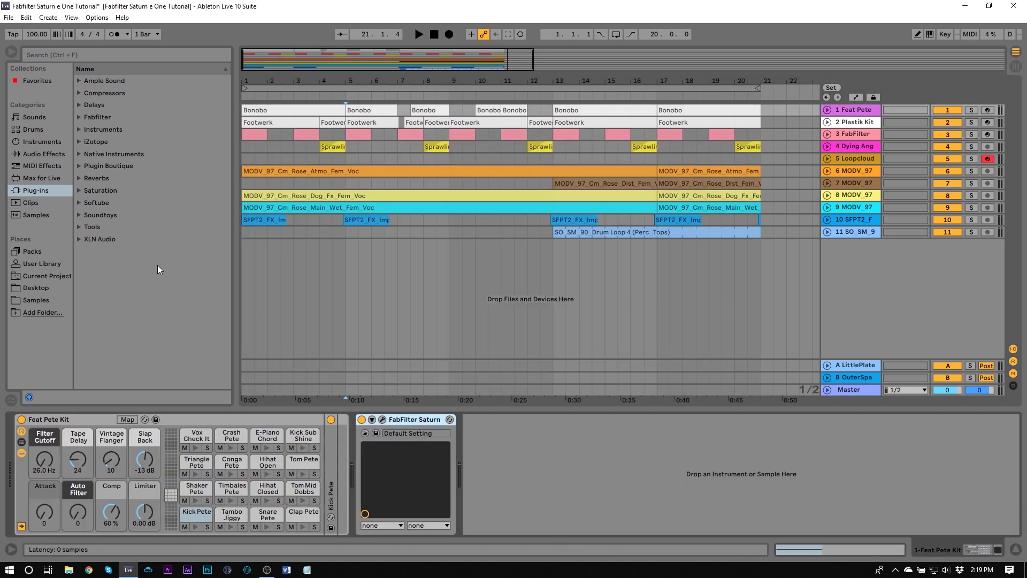
{"action": "key", "text": "Delete"}
{"action": "left_click", "coordinate": [78, 117]}
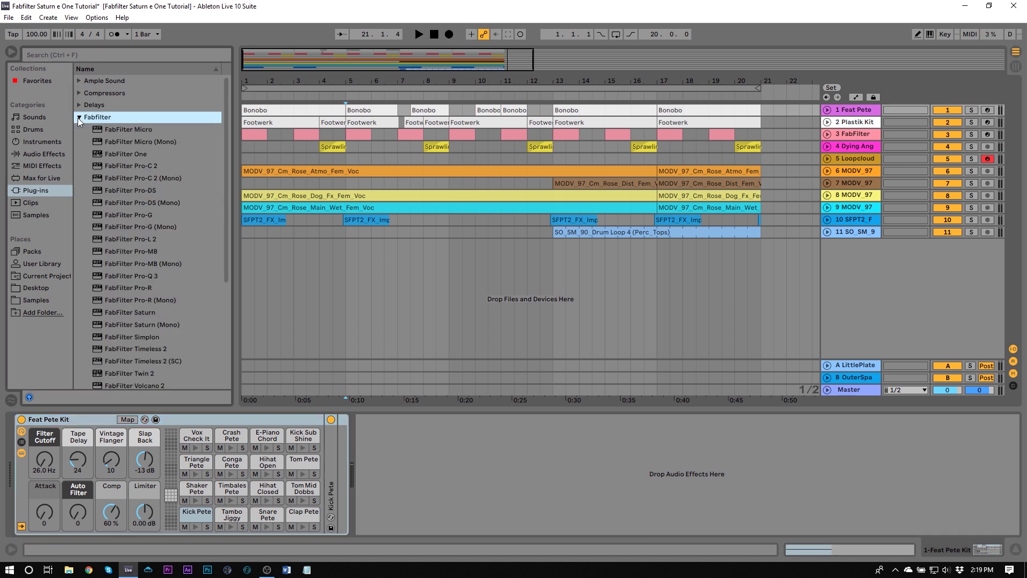
{"action": "left_click_drag", "start_coordinate": [123, 274], "coordinate": [383, 455]}
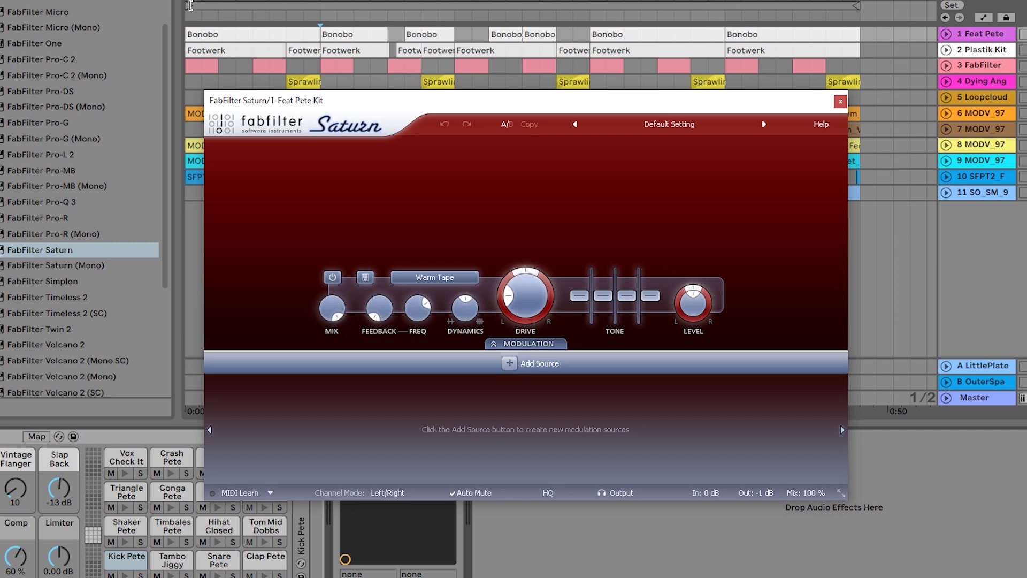
- Set the arrangement loop to run from bar 13 to bar 17 and audition it
{"action": "left_click_drag", "start_coordinate": [190, 6], "coordinate": [592, 6]}
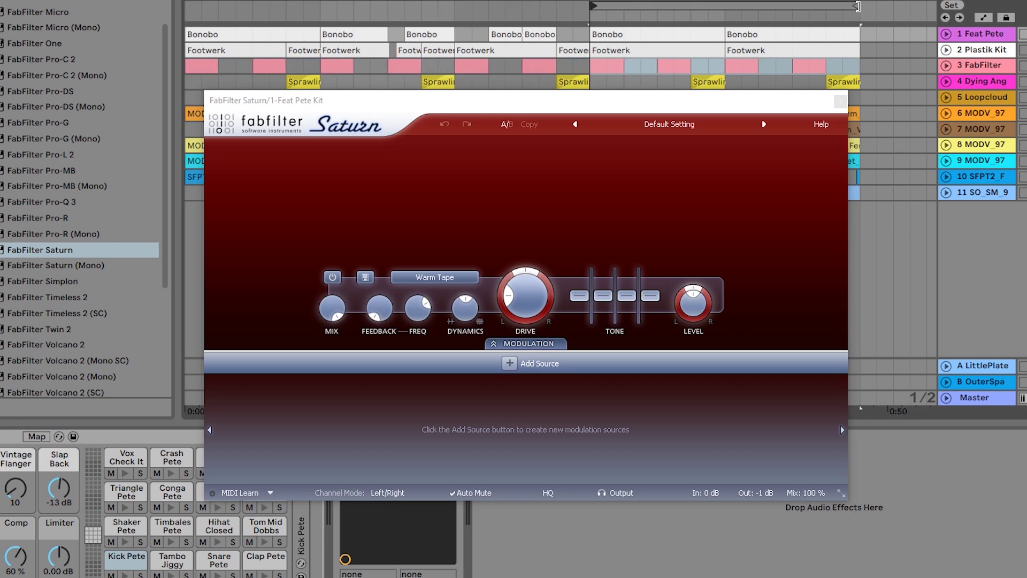
{"action": "left_click_drag", "start_coordinate": [857, 7], "coordinate": [733, 5]}
{"action": "key", "text": "space"}
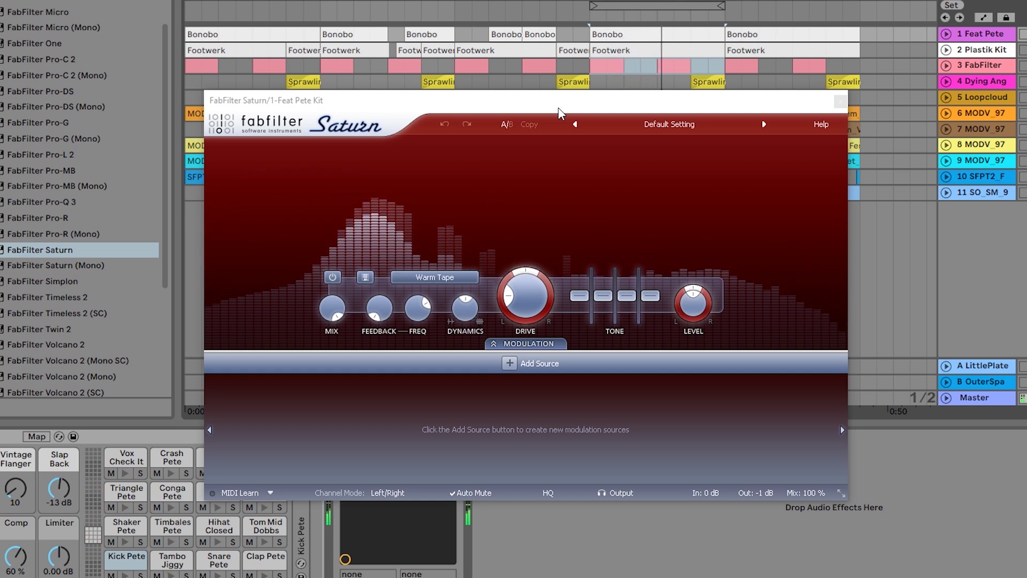
{"action": "key", "text": "space"}
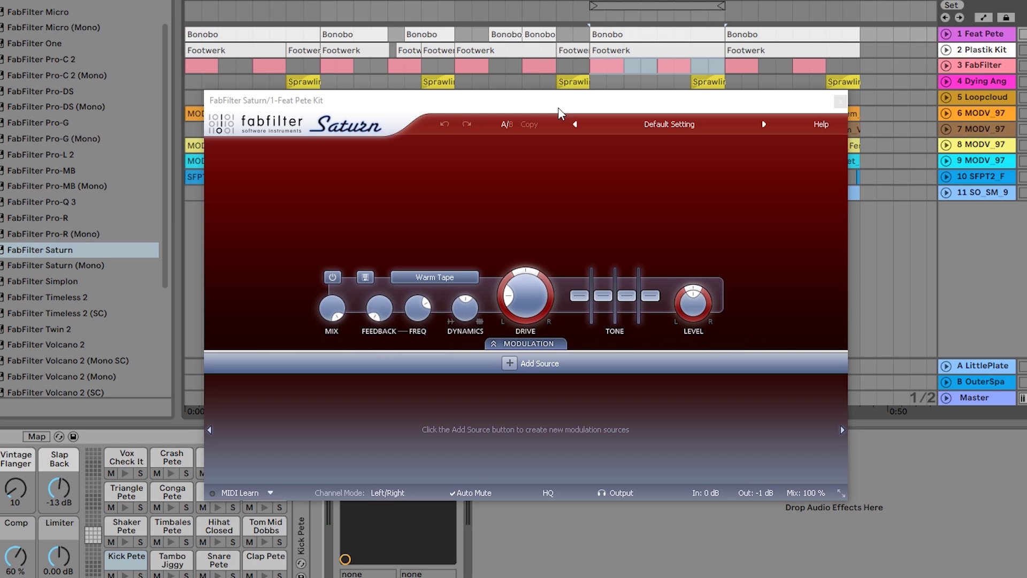
- Set Saturn's distortion style to Smudge, raise Drive to about its maximum and audition the result
{"action": "left_click", "coordinate": [458, 277]}
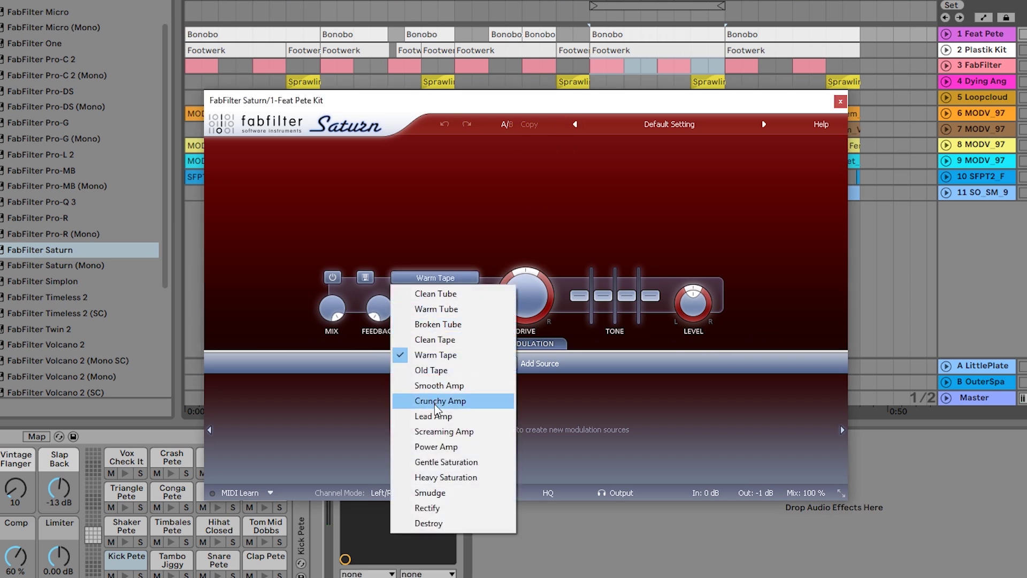
{"action": "left_click", "coordinate": [447, 493]}
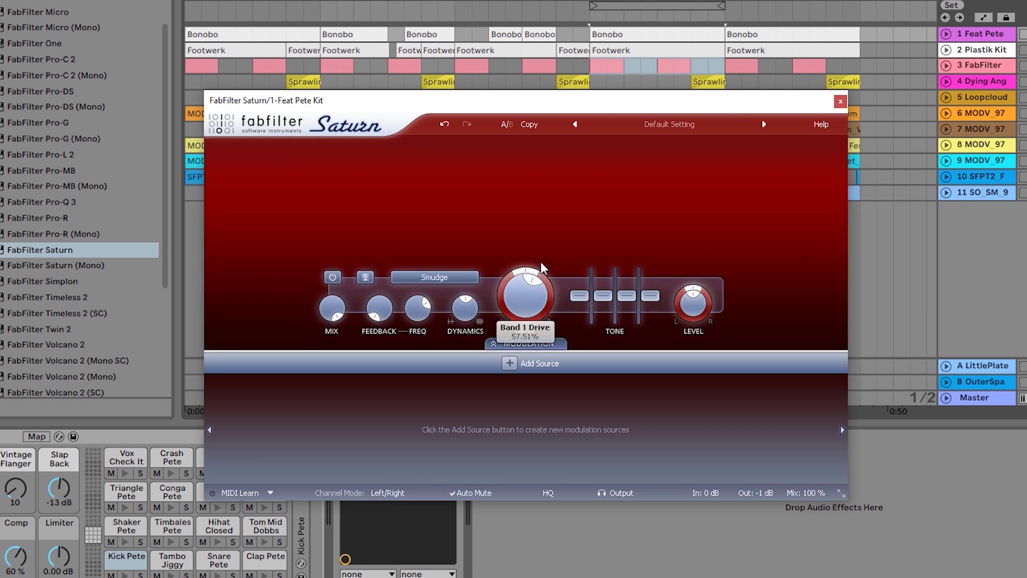
{"action": "left_click_drag", "start_coordinate": [522, 296], "coordinate": [519, 290]}
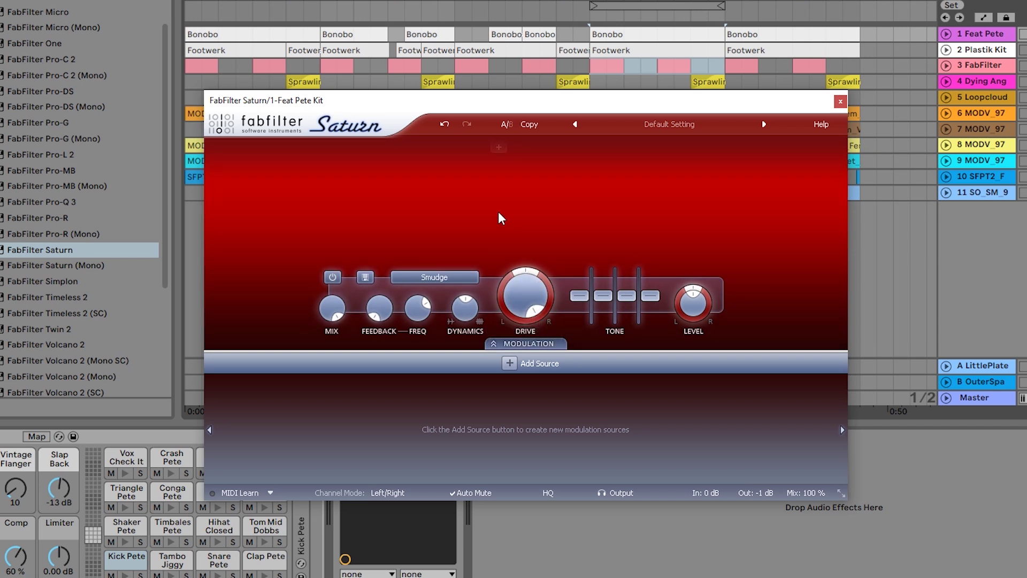
{"action": "key", "text": "space"}
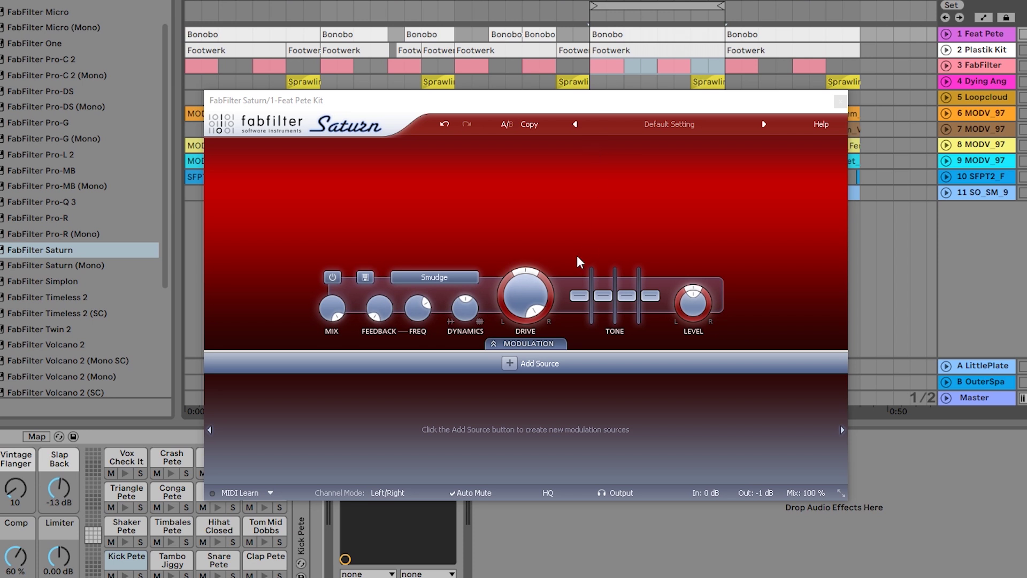
- Set Drive to 65.99% with a Drive Pan of -0.364 and audition the loop
{"action": "left_click_drag", "start_coordinate": [524, 300], "coordinate": [520, 345]}
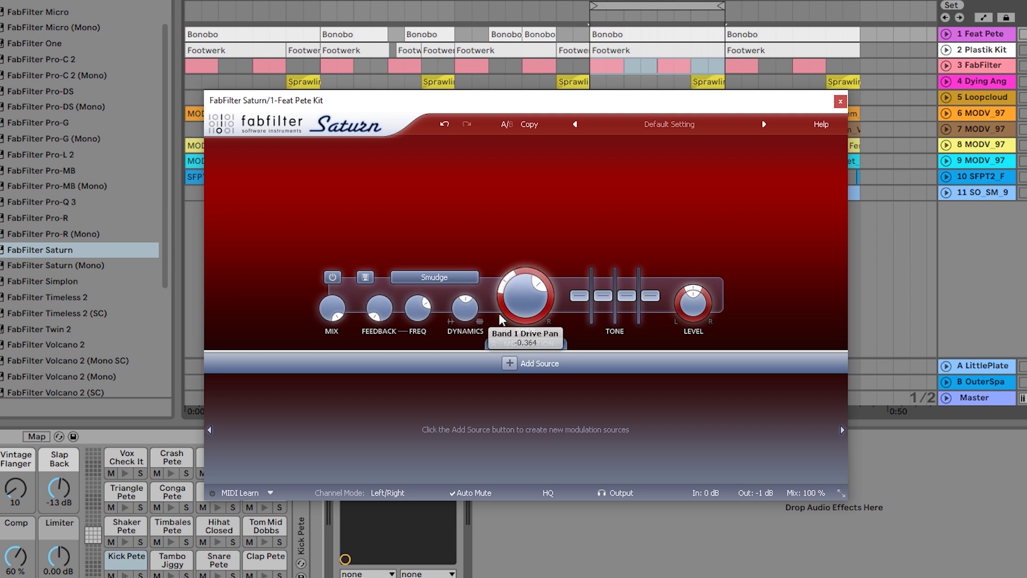
{"action": "mouse_move", "coordinate": [527, 293]}
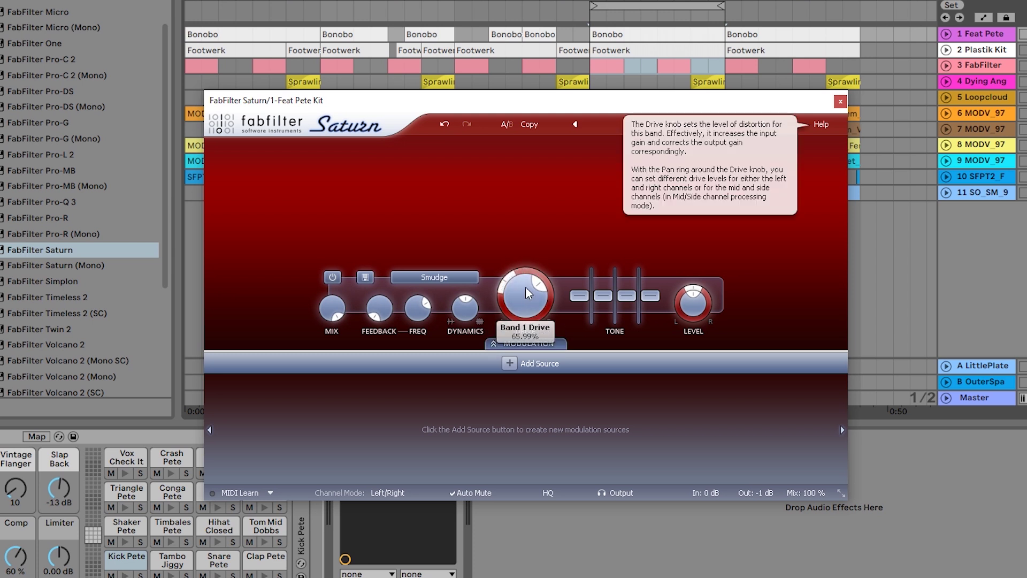
{"action": "key", "text": "space"}
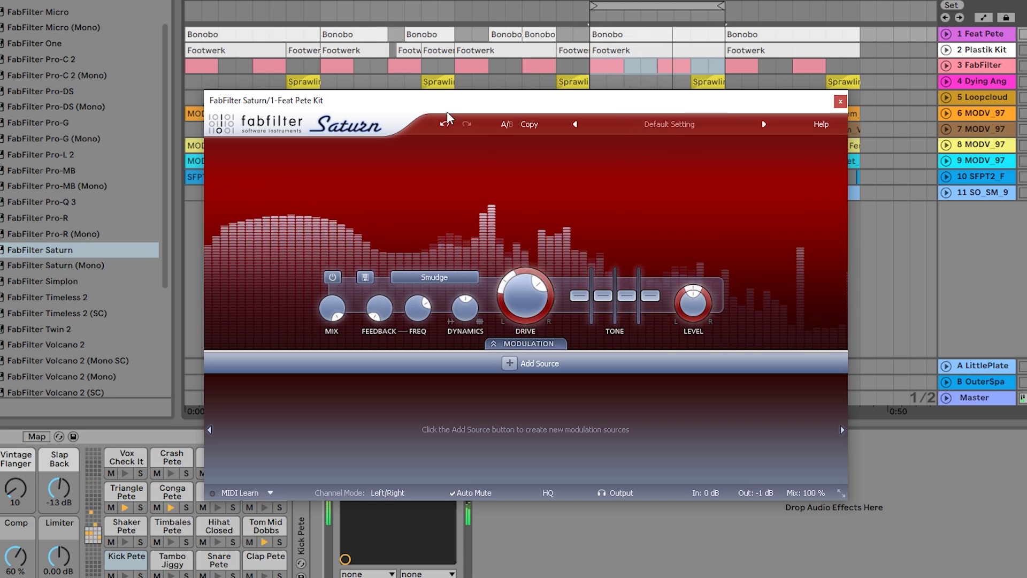
{"action": "key", "text": "space"}
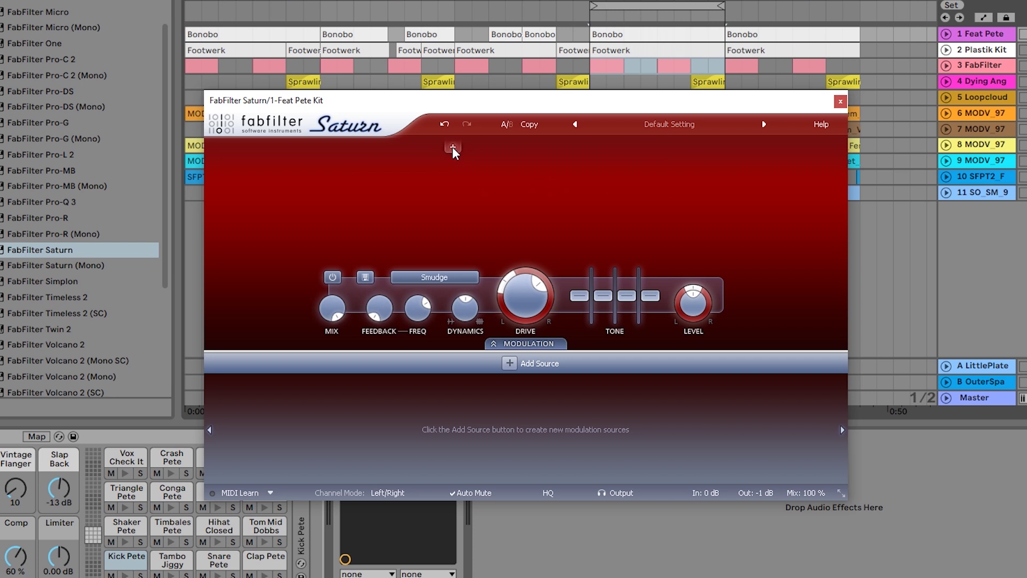
- Split the spectrum into two bands, bypass the lower band's distortion and nudge the crossover slightly higher
{"action": "left_click", "coordinate": [453, 147]}
{"action": "mouse_move", "coordinate": [451, 220]}
{"action": "left_mouse_down"}
{"action": "mouse_move", "coordinate": [433, 216]}
{"action": "mouse_move", "coordinate": [456, 202]}
{"action": "left_mouse_up"}
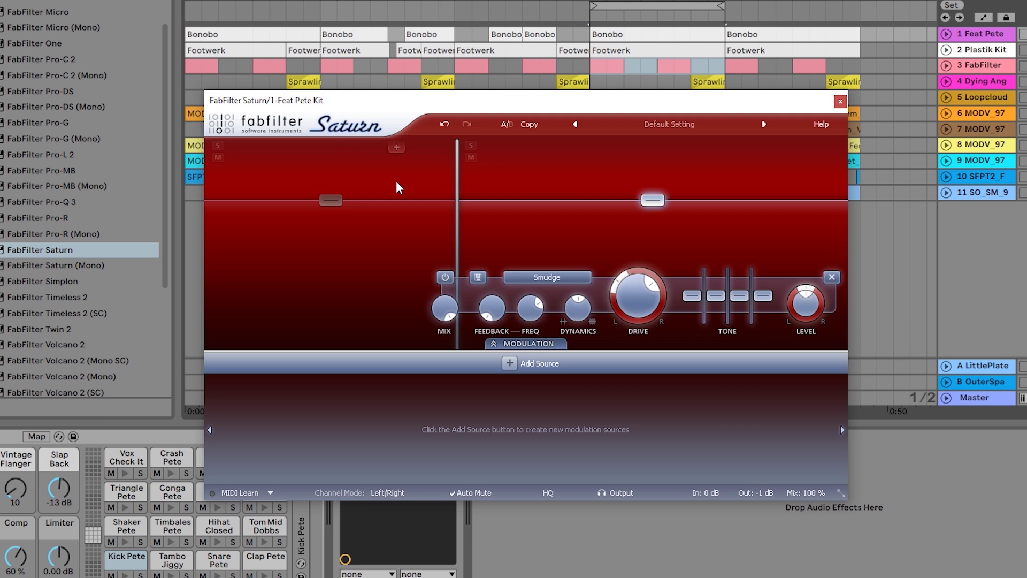
{"action": "left_click", "coordinate": [375, 180]}
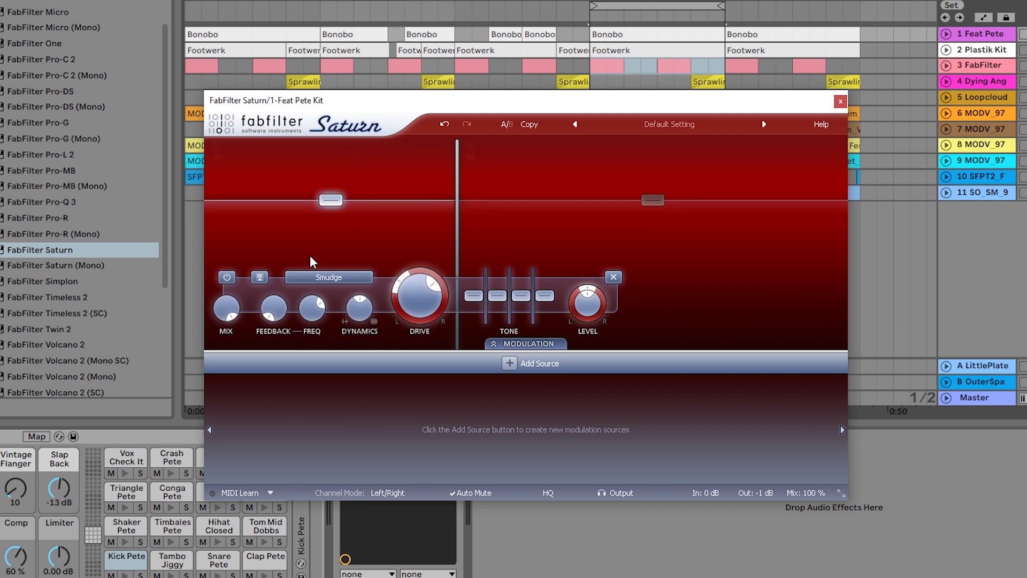
{"action": "left_click", "coordinate": [226, 277]}
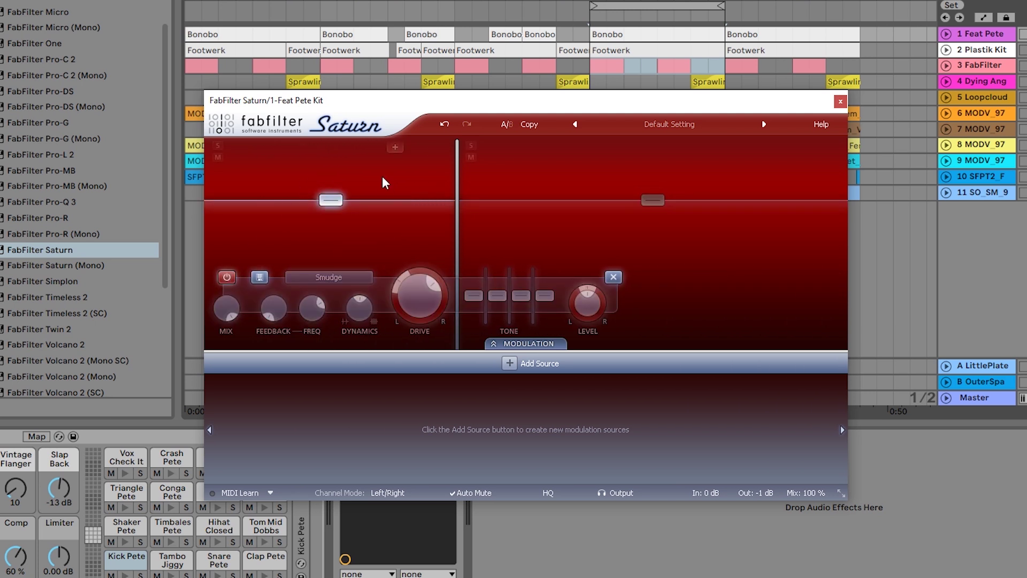
{"action": "left_click", "coordinate": [577, 188]}
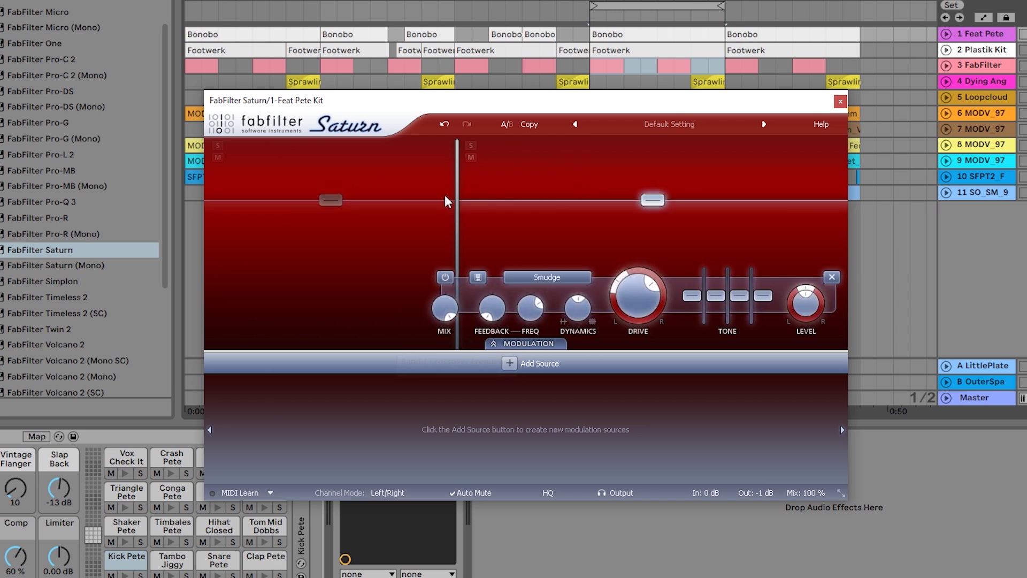
{"action": "mouse_move", "coordinate": [456, 202]}
{"action": "left_mouse_down"}
{"action": "mouse_move", "coordinate": [473, 202]}
{"action": "mouse_move", "coordinate": [458, 209]}
{"action": "left_mouse_up"}
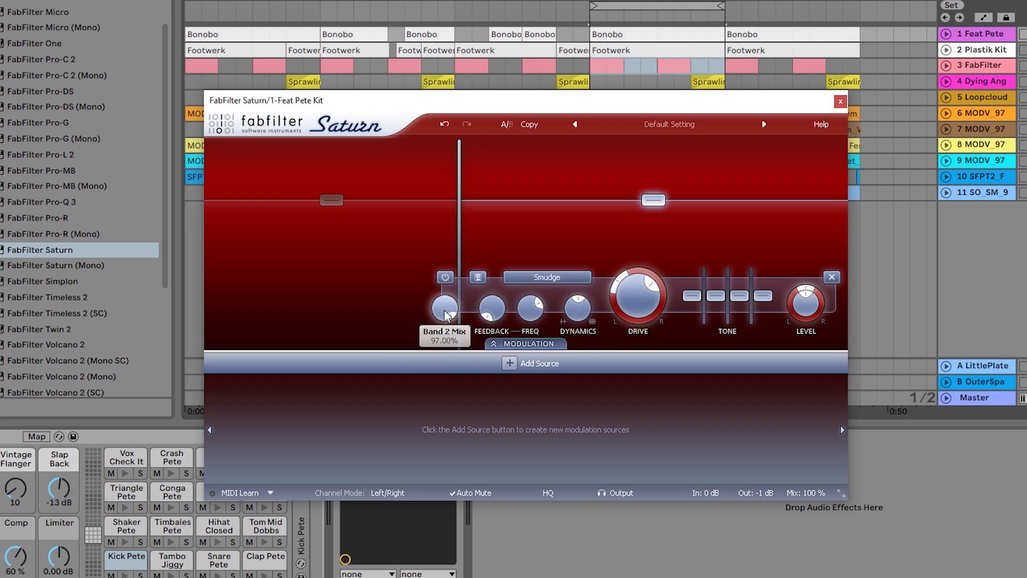
- Lower the upper band's Mix to below 35% and audition the loop
{"action": "left_click_drag", "start_coordinate": [445, 314], "coordinate": [446, 335]}
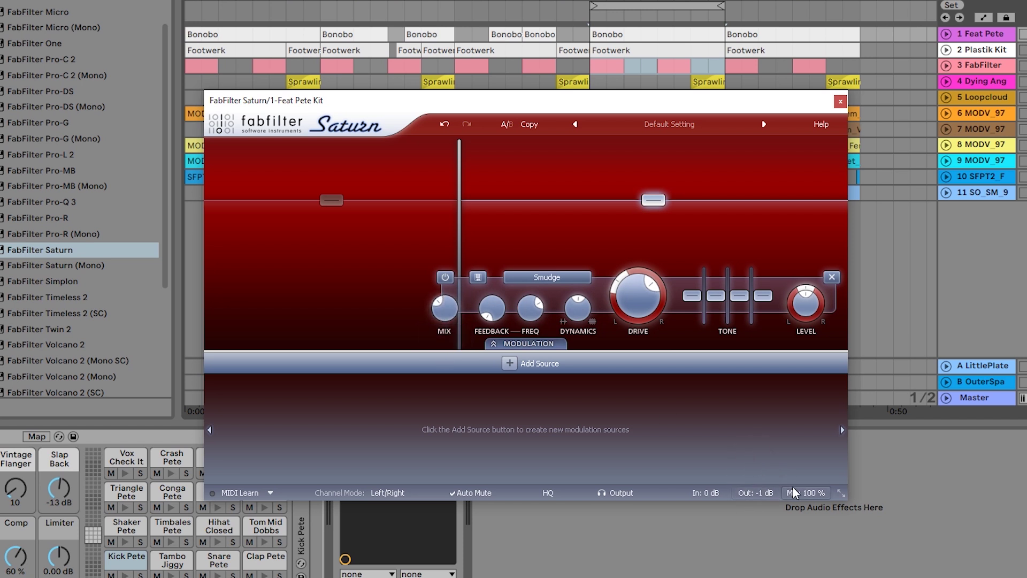
{"action": "mouse_move", "coordinate": [820, 495]}
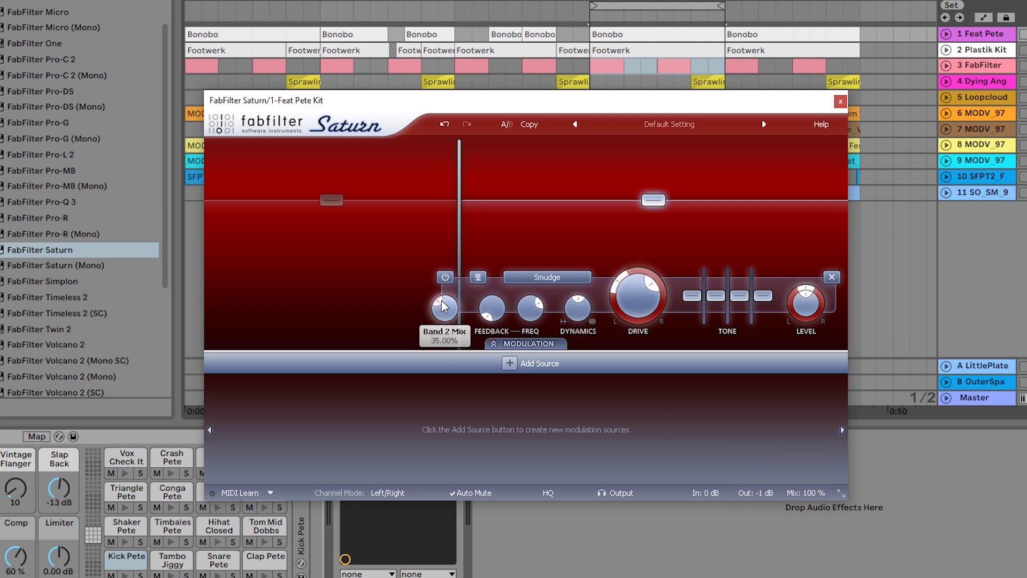
{"action": "mouse_move", "coordinate": [442, 303]}
{"action": "left_mouse_down"}
{"action": "mouse_move", "coordinate": [442, 315]}
{"action": "mouse_move", "coordinate": [443, 304]}
{"action": "left_mouse_up"}
{"action": "key", "text": "space"}
- Add an XLFO modulation source and extend its waveform to four steps
{"action": "left_click", "coordinate": [515, 344]}
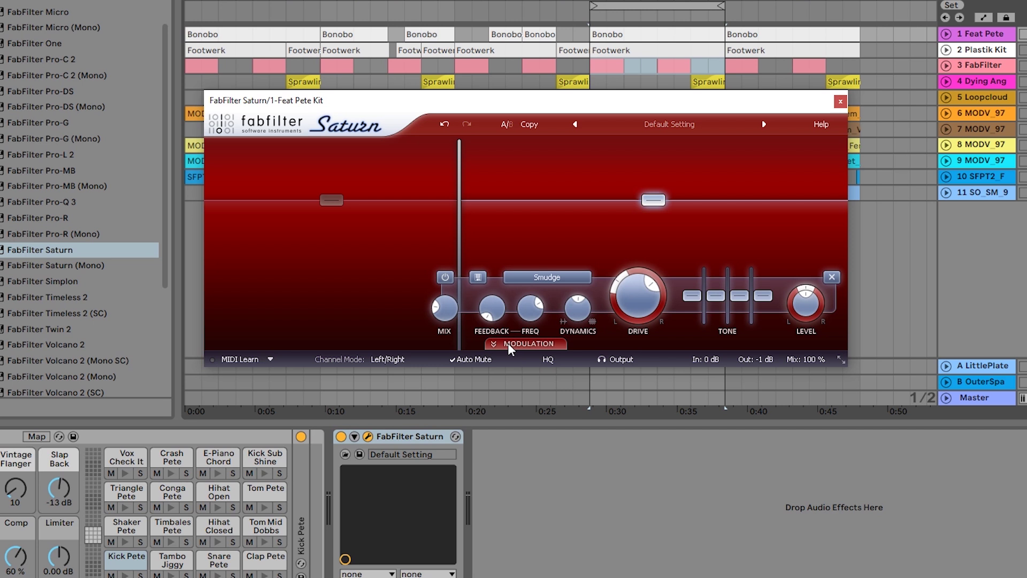
{"action": "left_click", "coordinate": [509, 345]}
{"action": "left_click", "coordinate": [509, 365]}
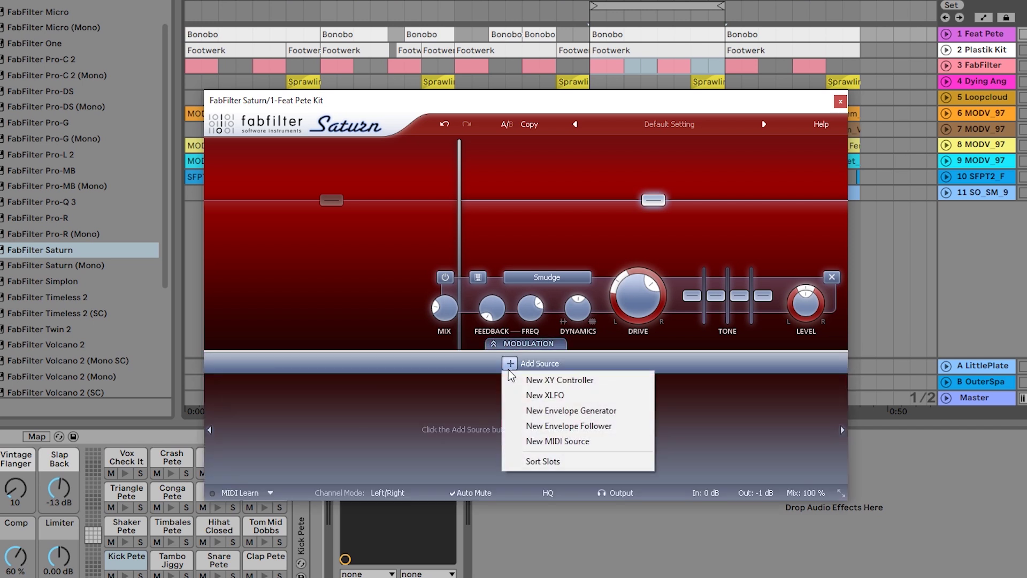
{"action": "left_click", "coordinate": [546, 396]}
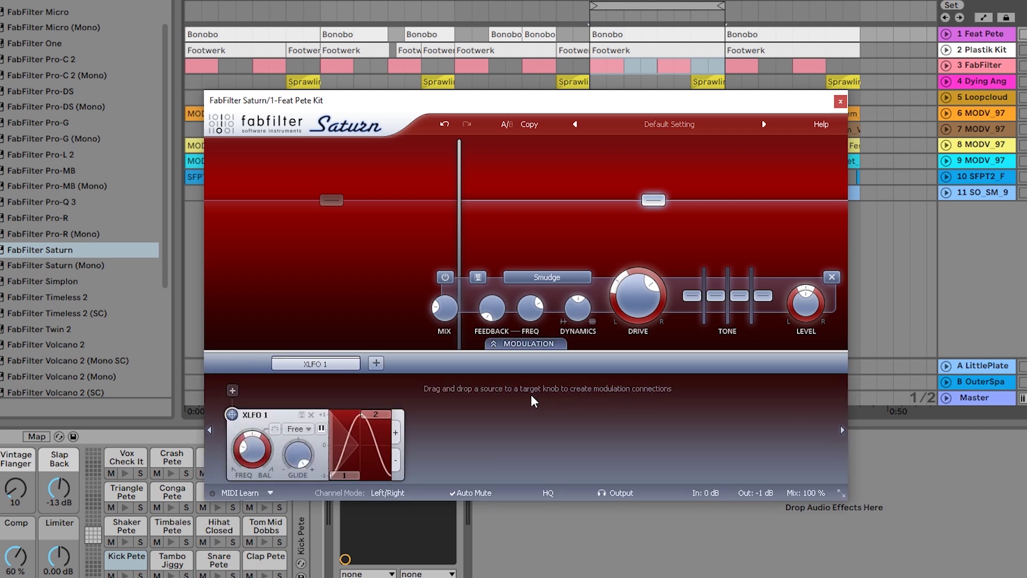
{"action": "left_click", "coordinate": [400, 434]}
{"action": "left_click", "coordinate": [511, 434]}
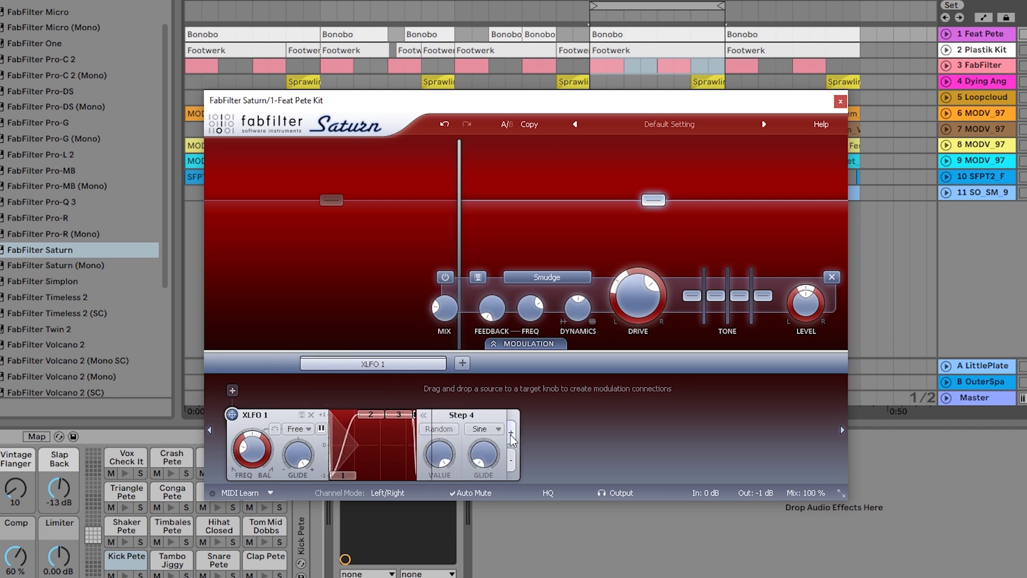
{"action": "left_click", "coordinate": [512, 435]}
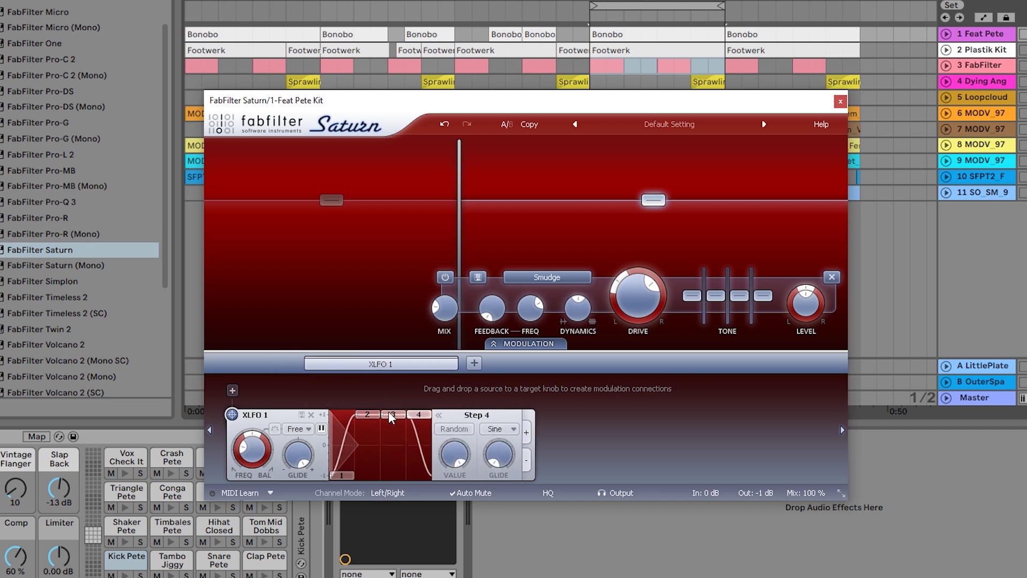
- Enable Random on steps 3 and 4 of XLFO 1
{"action": "left_click", "coordinate": [390, 412]}
{"action": "left_click", "coordinate": [452, 429]}
{"action": "left_click", "coordinate": [420, 416]}
{"action": "left_click", "coordinate": [442, 429]}
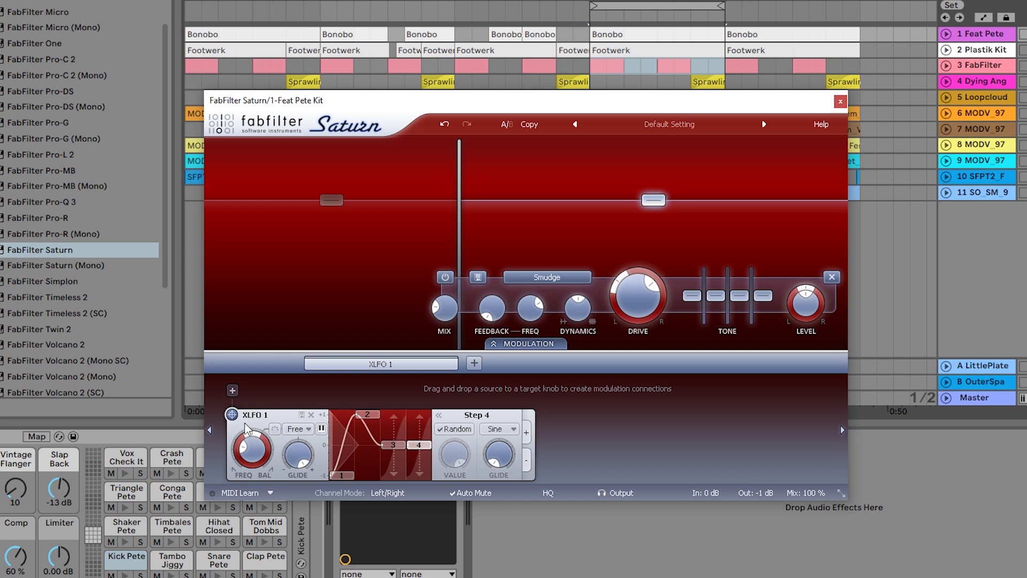
- Assign XLFO 1 to the upper band's Drive and Drive Pan, and audition the modulated loop
{"action": "mouse_move", "coordinate": [233, 419]}
{"action": "left_click_drag", "start_coordinate": [232, 415], "coordinate": [639, 295]}
{"action": "left_click_drag", "start_coordinate": [232, 414], "coordinate": [634, 320]}
{"action": "mouse_move", "coordinate": [275, 389]}
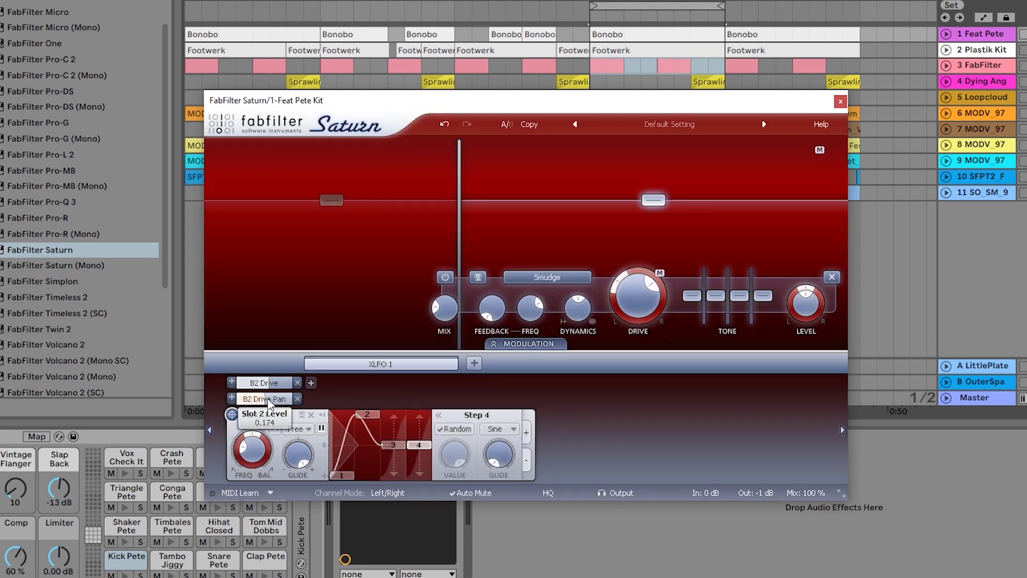
{"action": "mouse_move", "coordinate": [255, 450]}
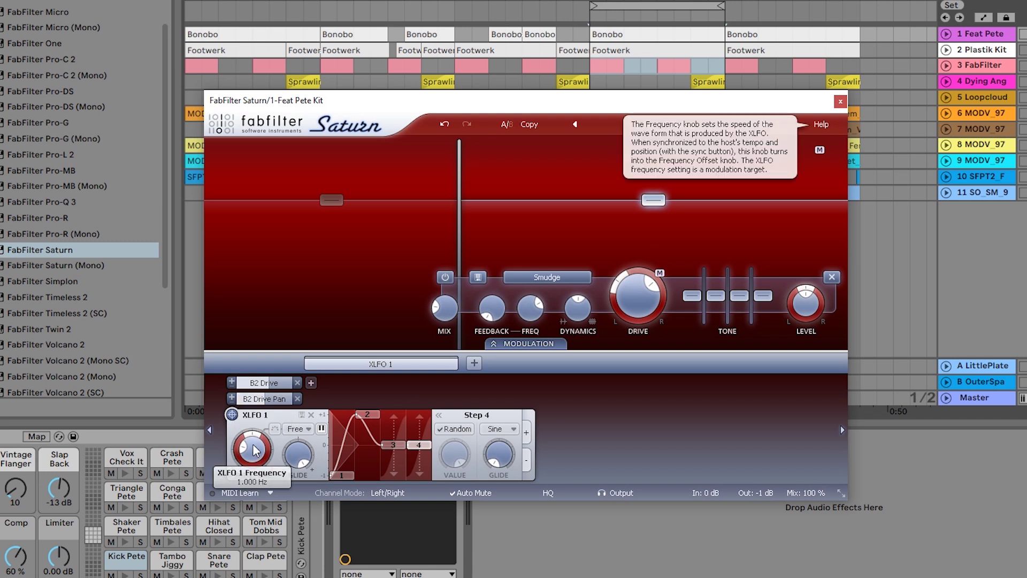
{"action": "mouse_move", "coordinate": [306, 457]}
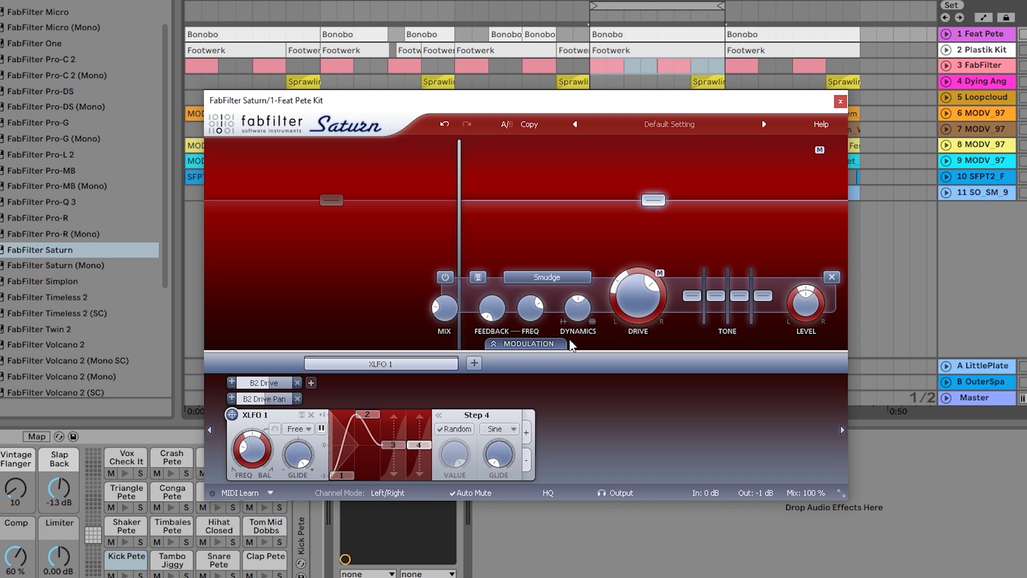
{"action": "key", "text": "space"}
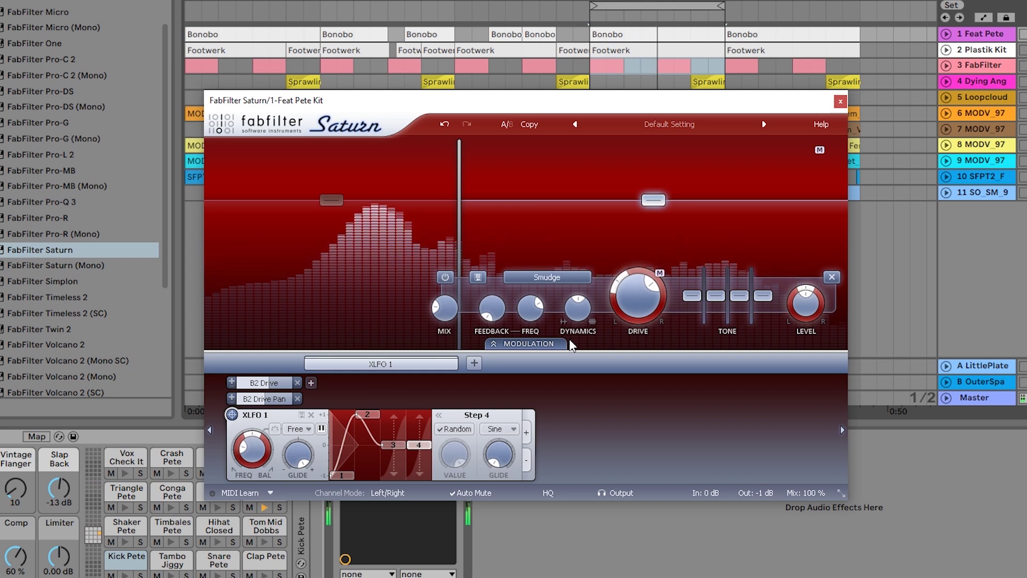
{"action": "key", "text": "space"}
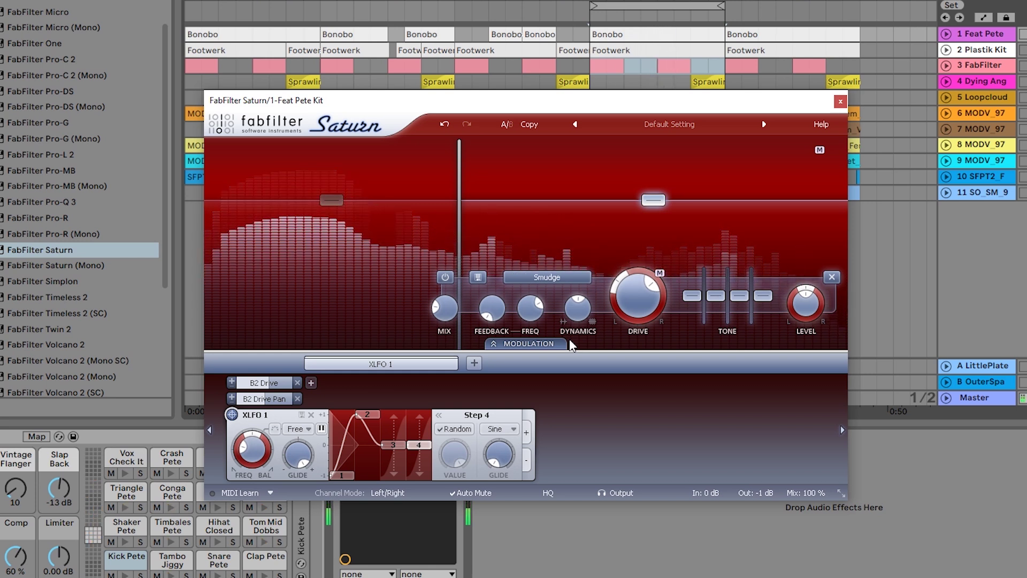